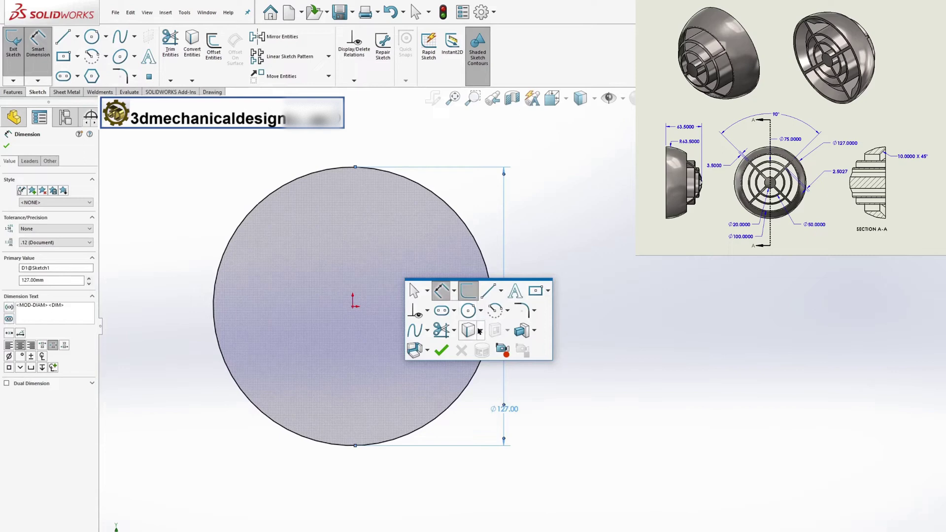
Extrude the 127 mm circle as a blind boss with a depth of 63.5 mm.
click(517, 331)
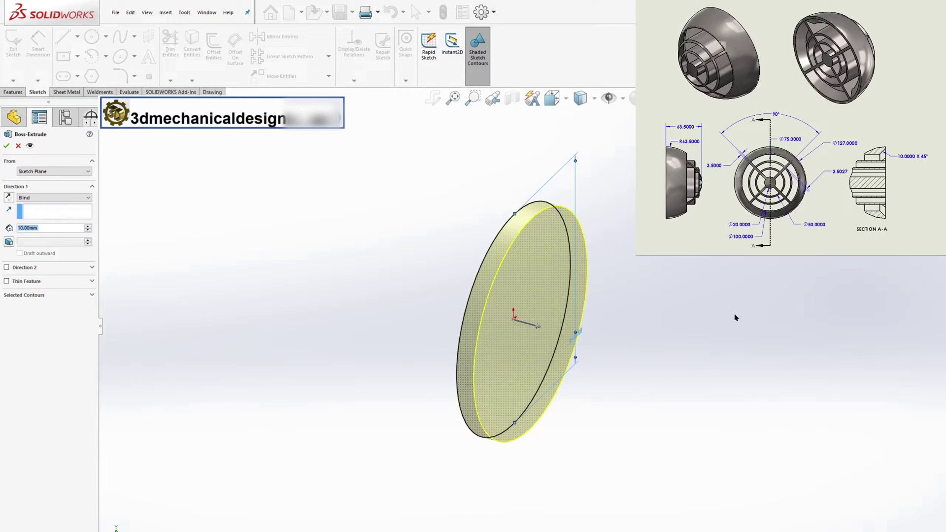
text(63.5)
key(Return)
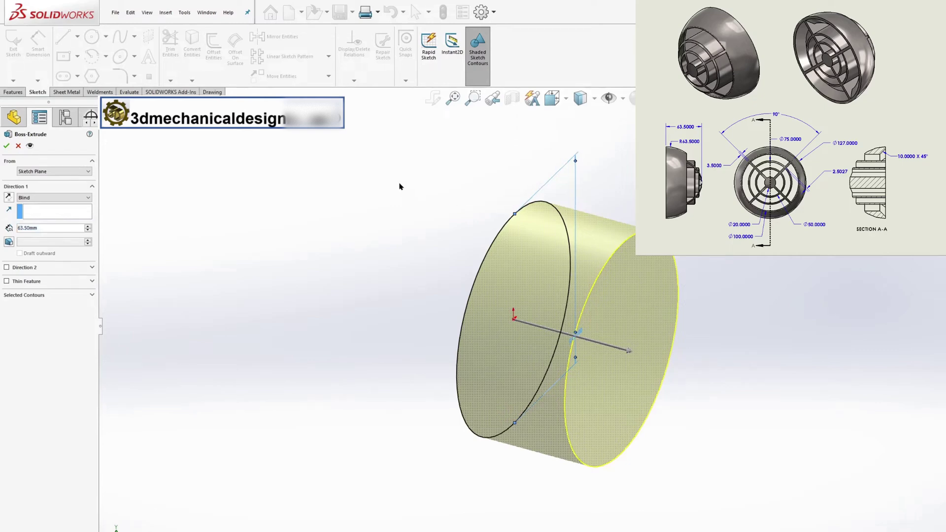
click(6, 145)
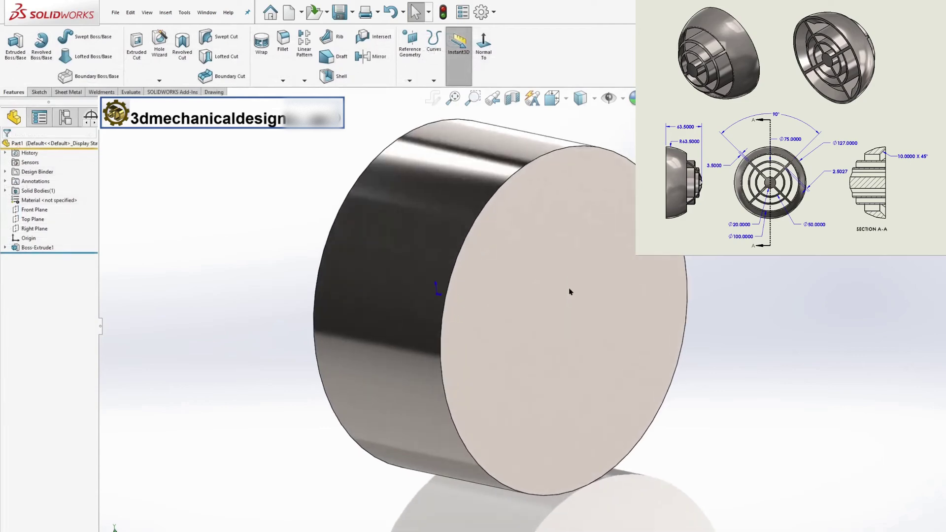
Orient the view normal to the cylinder's front end face and open a new sketch on that face.
click(569, 281)
key(ctrl+8)
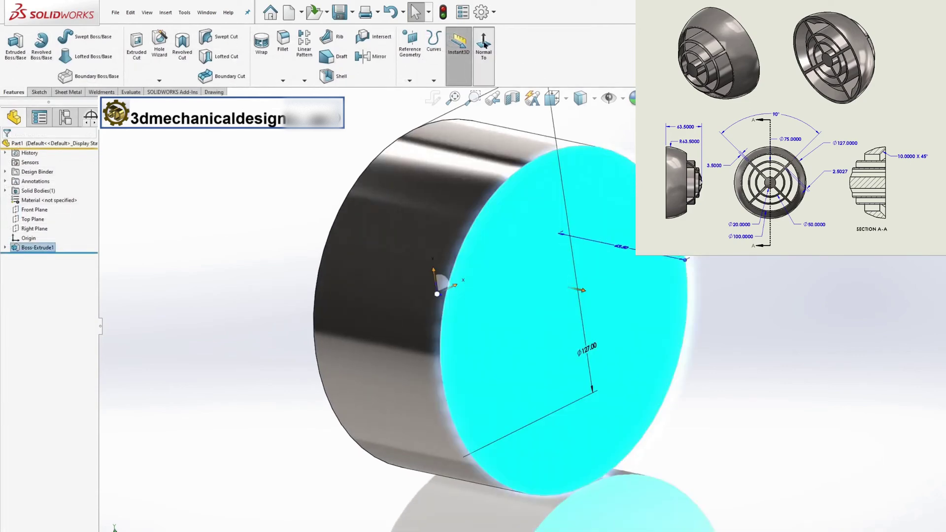
scroll(878, 325, down, 2)
click(683, 317)
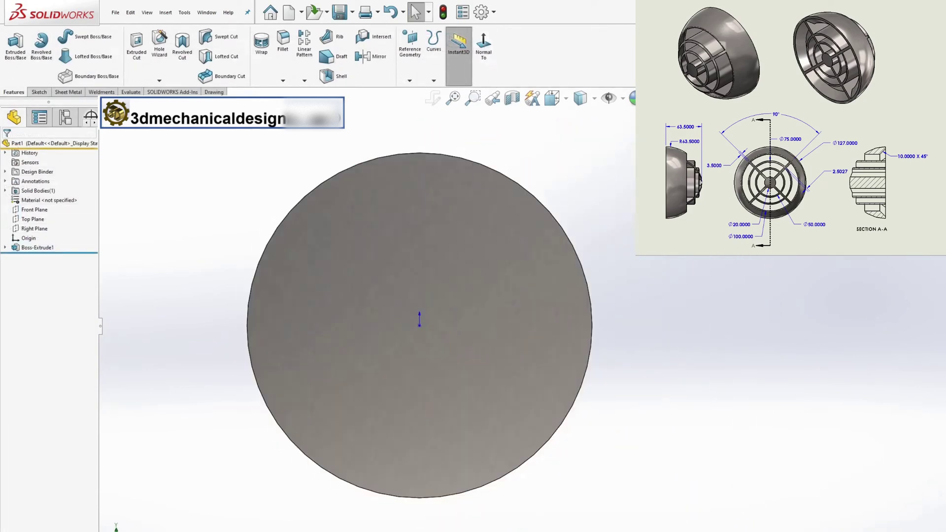
right_click(431, 281)
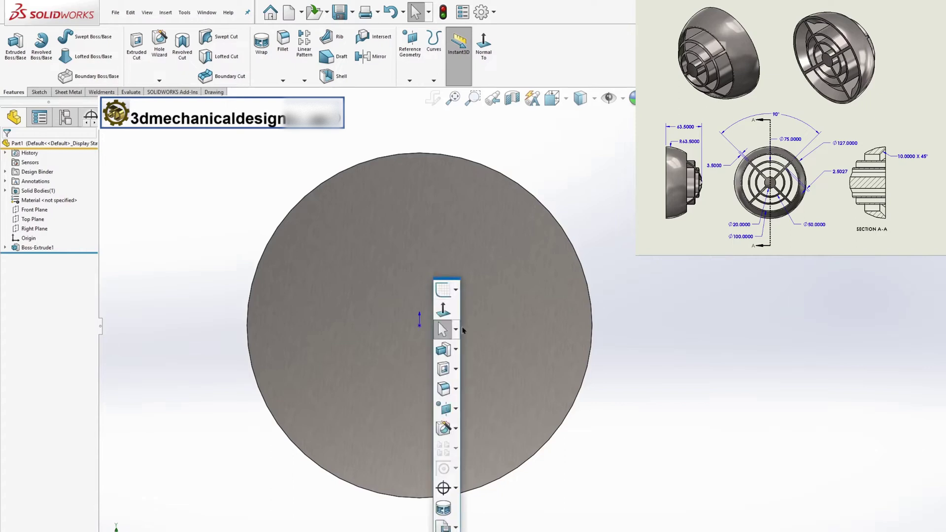
click(456, 289)
mouse_move(465, 340)
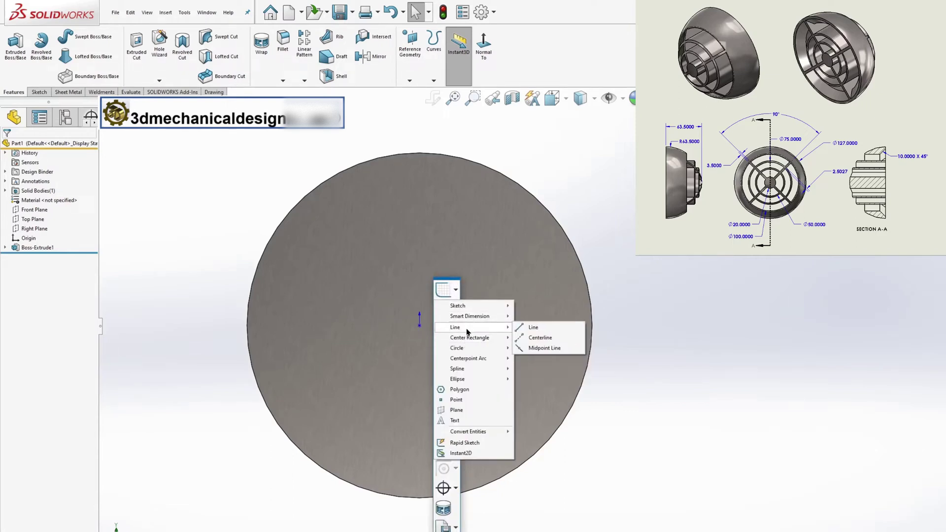
mouse_move(472, 306)
click(537, 306)
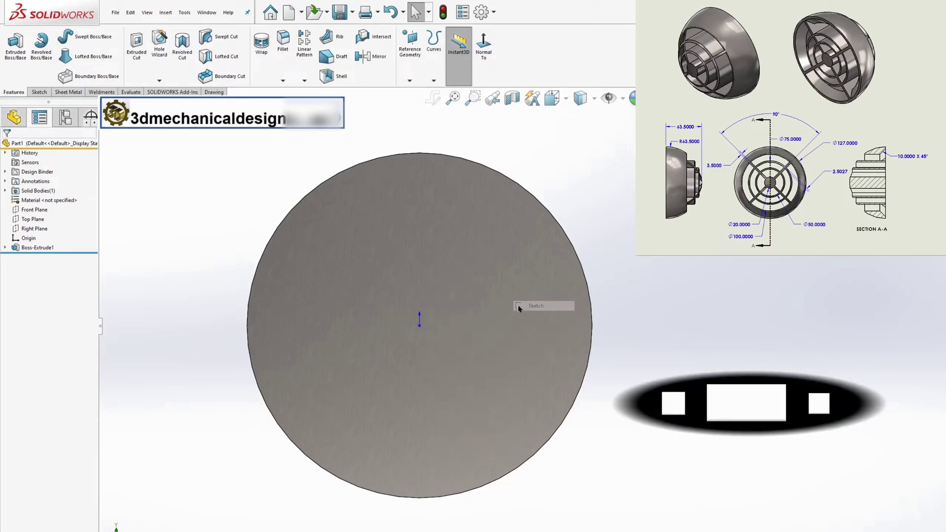
click(441, 314)
Sketch four concentric circles centred on the origin, about 24, 58, 83 and 102 mm in diameter.
key(s)
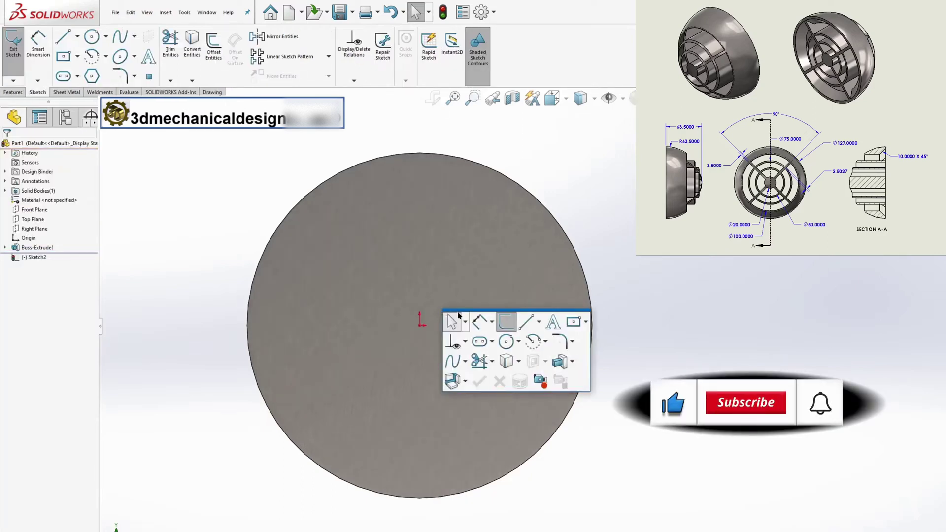
click(506, 342)
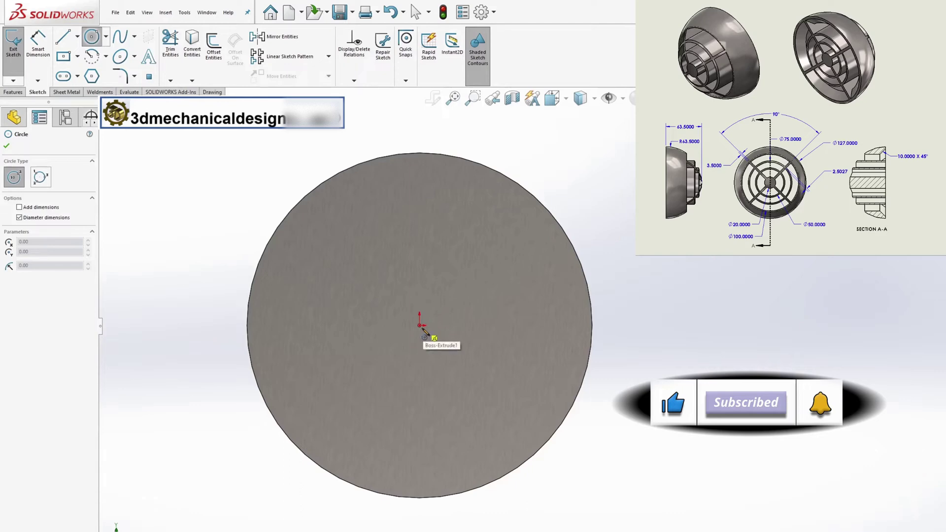
click(421, 326)
click(419, 294)
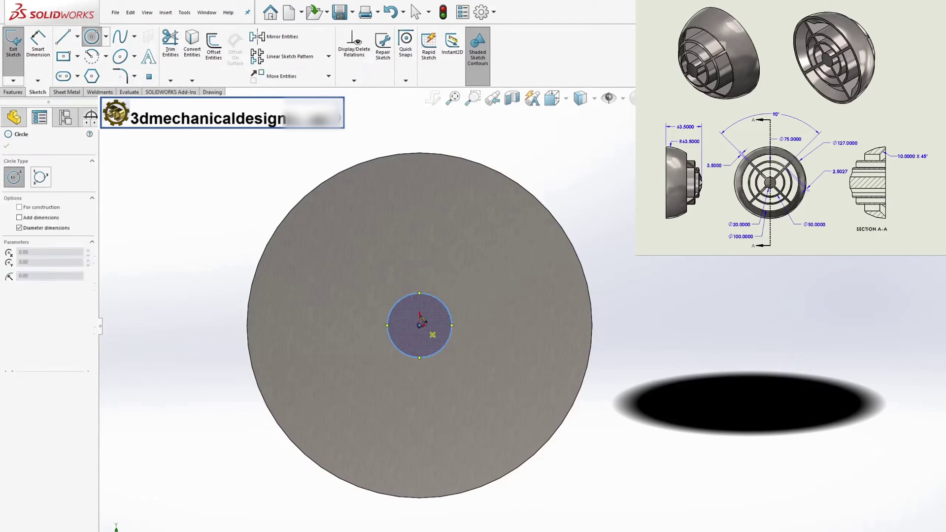
click(419, 325)
click(420, 247)
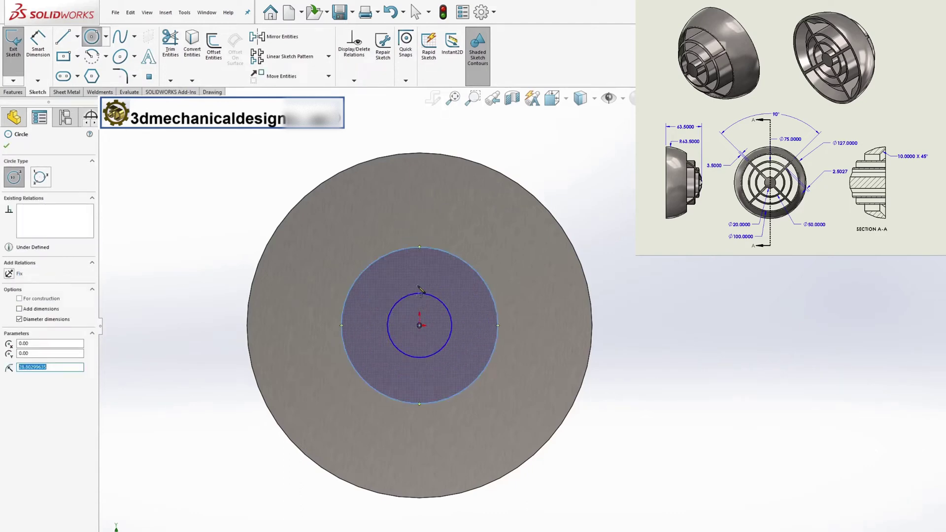
click(420, 325)
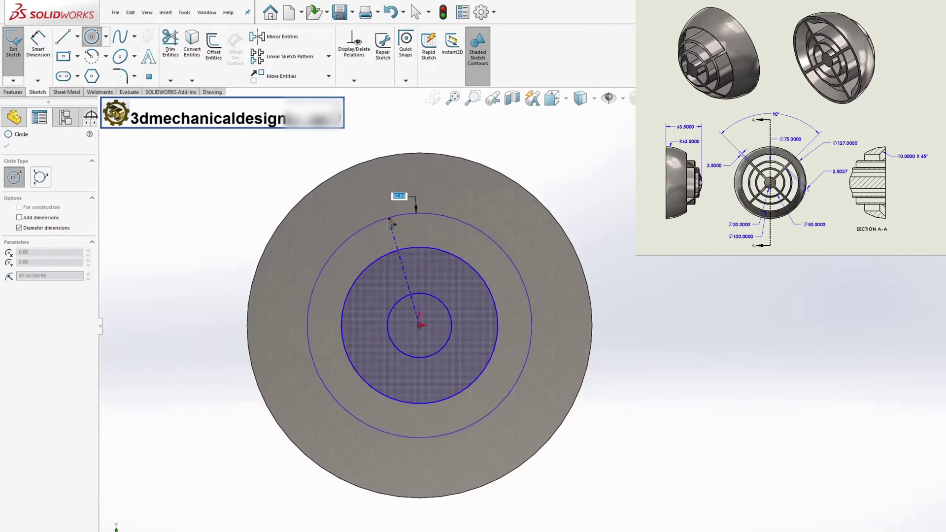
click(392, 223)
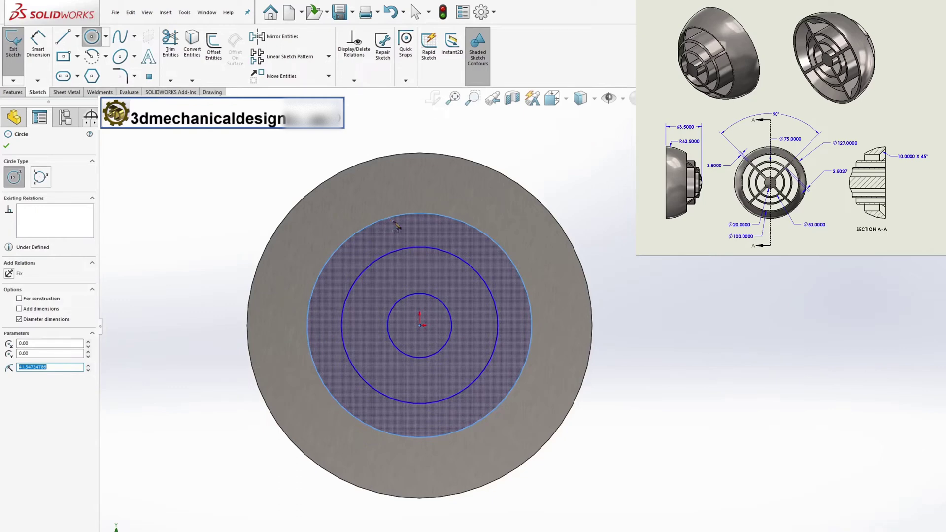
click(420, 325)
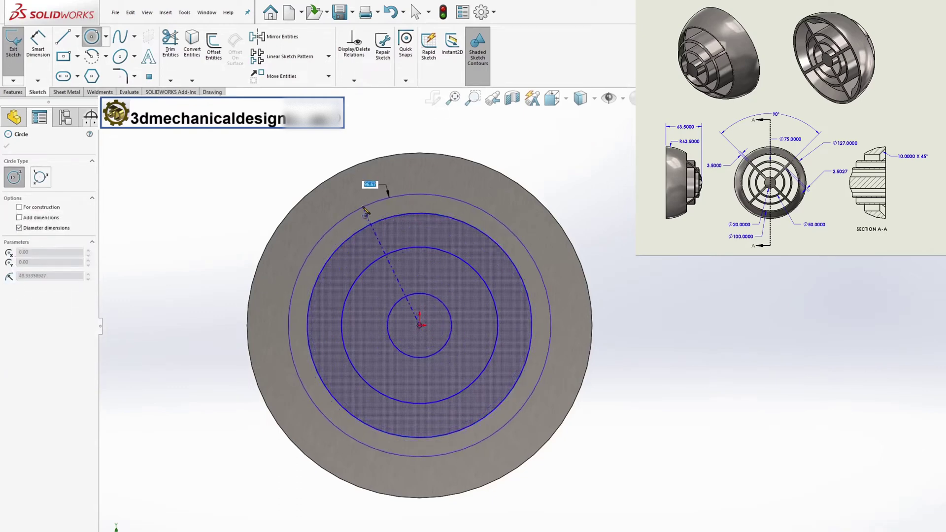
click(367, 196)
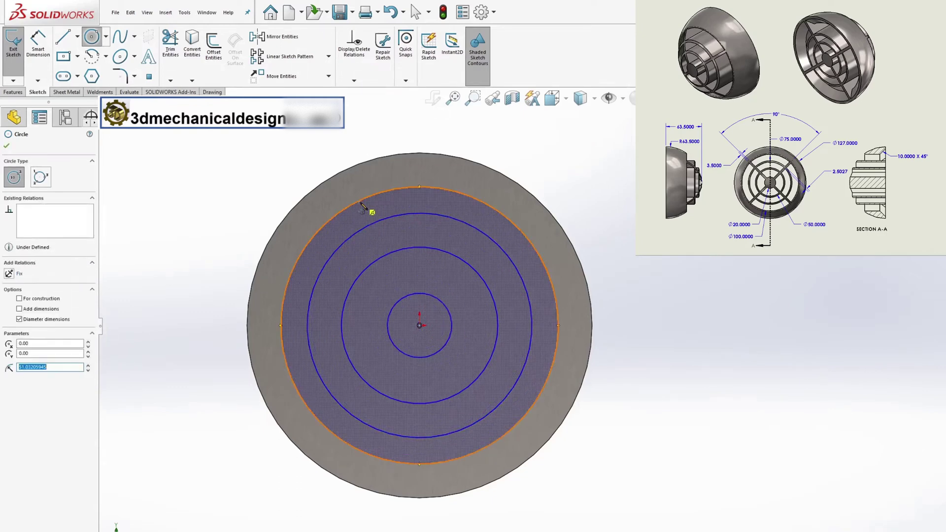
Dimension the outermost sketch circle to 100 mm diameter and the next one inward to 75 mm.
right_click(547, 163)
click(590, 180)
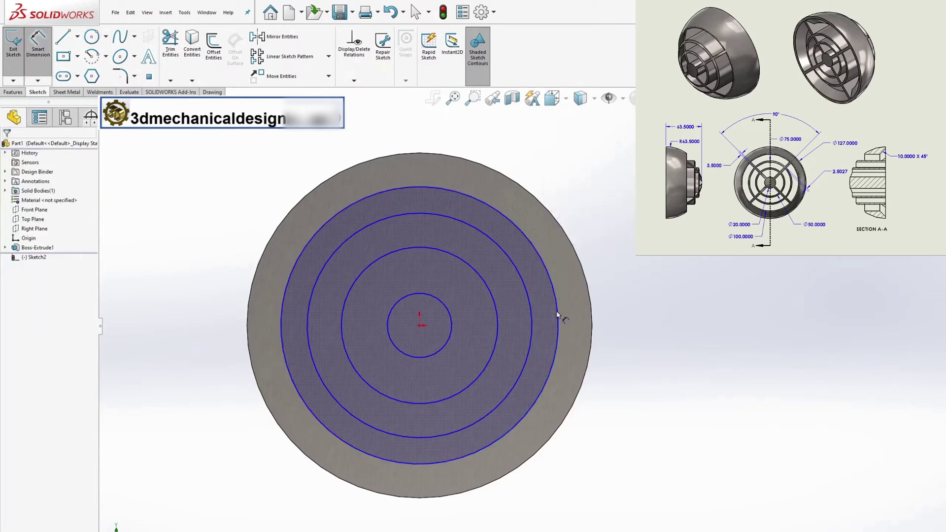
click(558, 316)
click(611, 276)
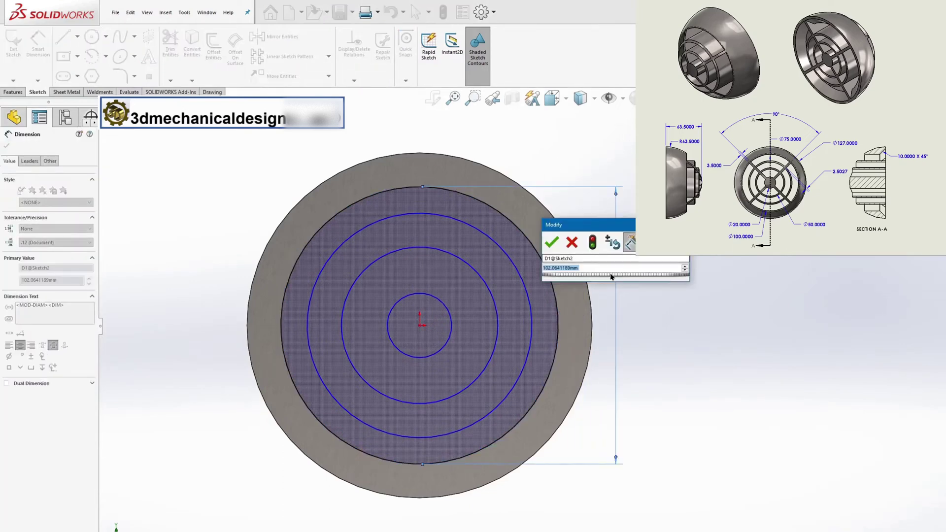
text(100)
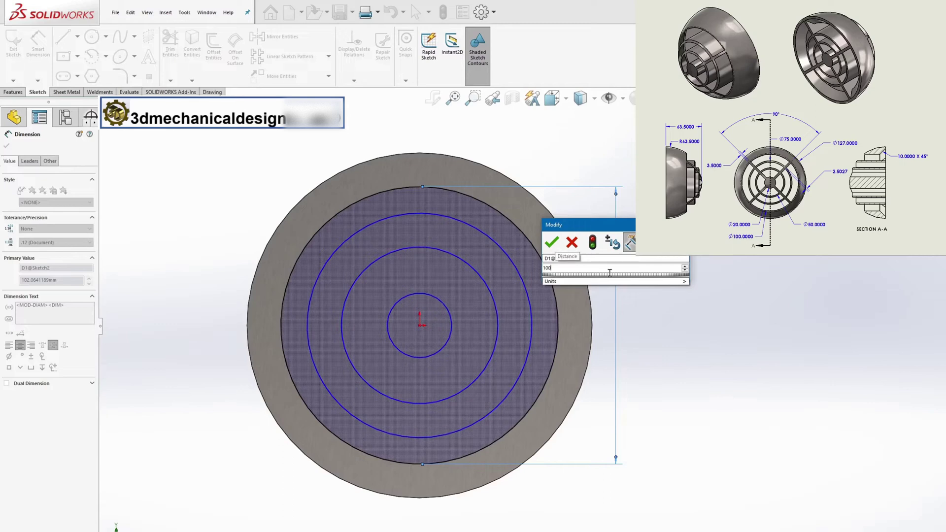
key(Return)
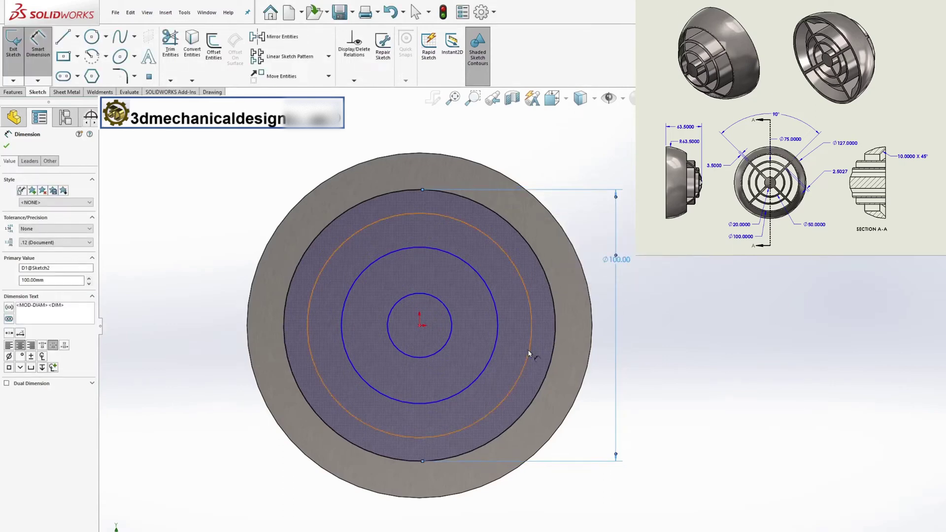
click(528, 351)
click(663, 393)
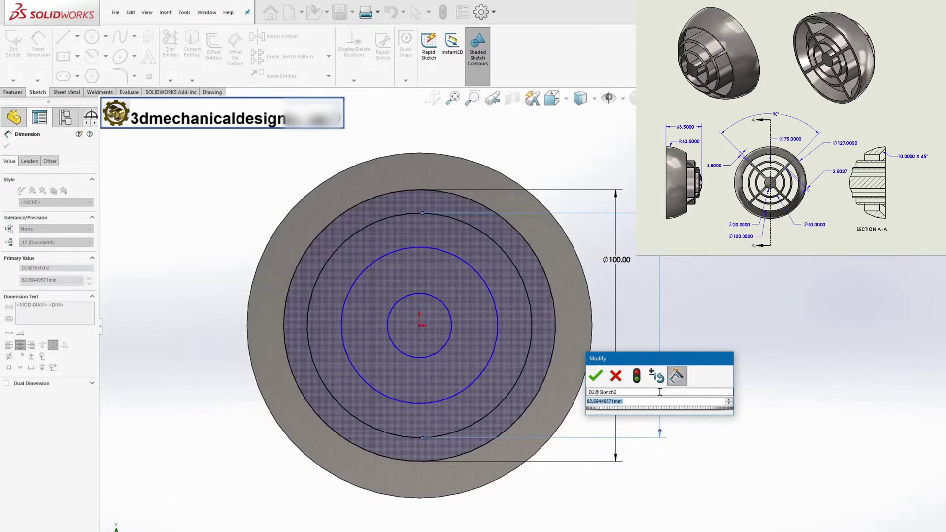
text(75)
key(Return)
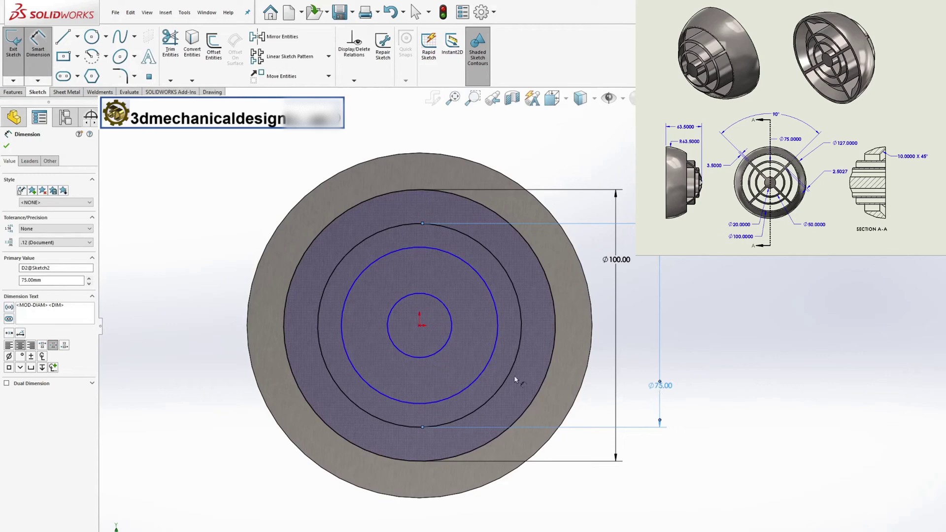
Dimension the second-smallest sketch circle to 50 mm diameter and the innermost one to 20 mm.
click(491, 363)
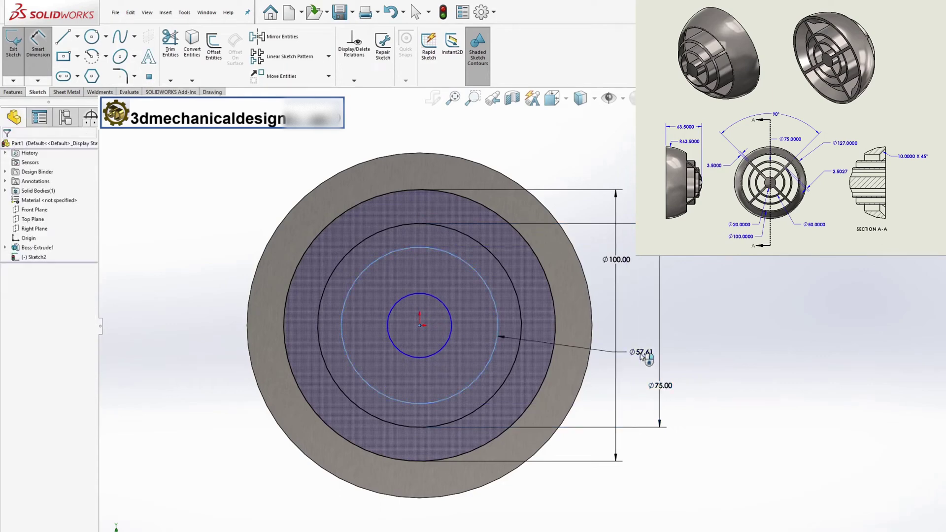
click(642, 357)
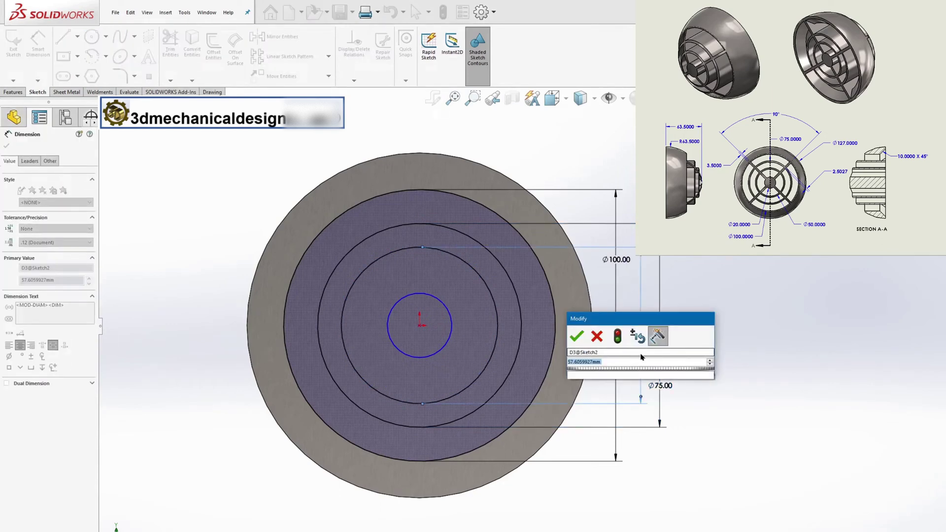
text(50)
key(Return)
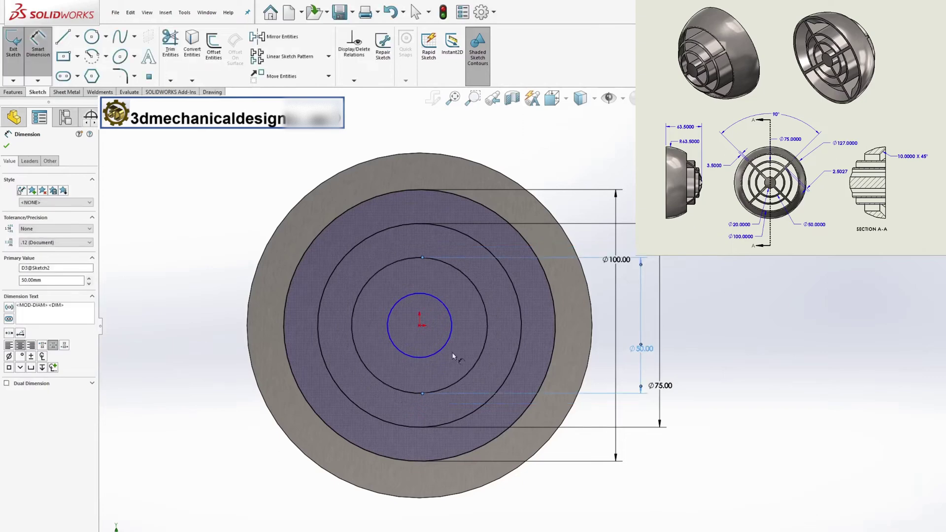
click(452, 332)
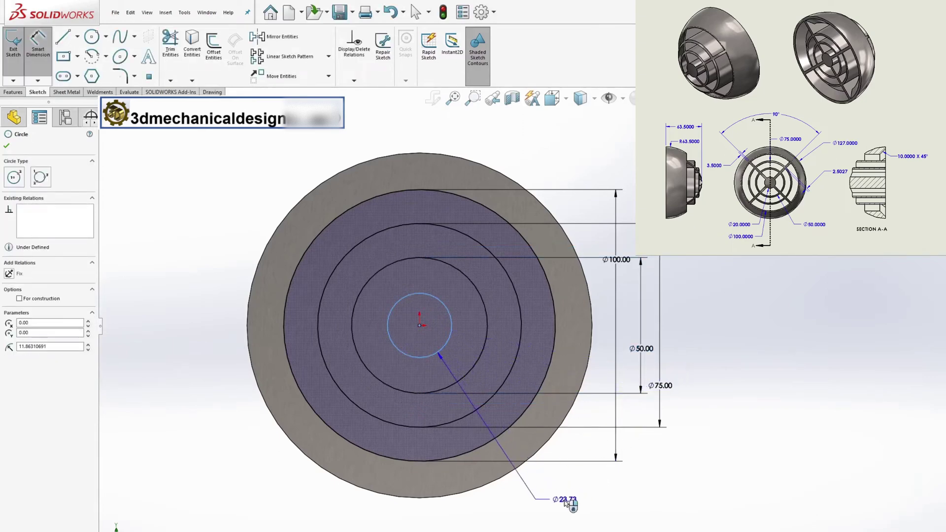
click(564, 499)
text(20)
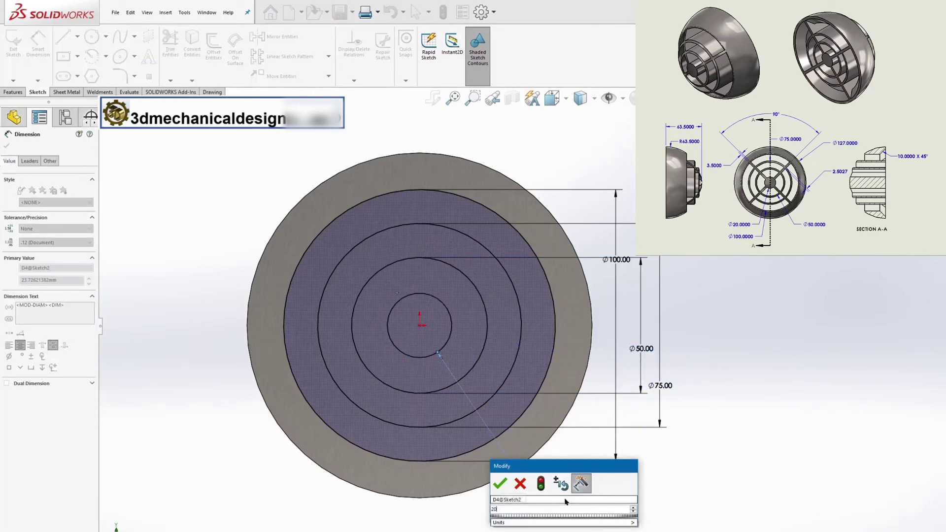
key(Return)
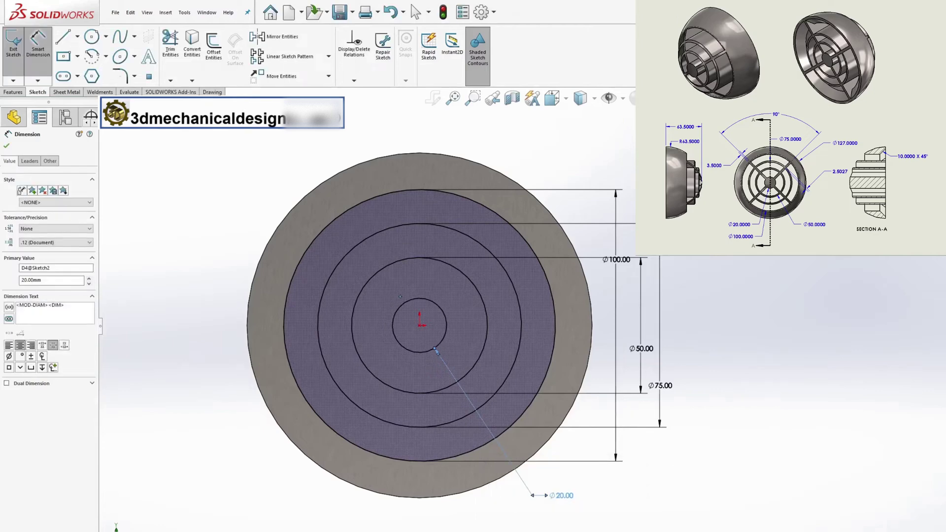
Draw a vertical and a horizontal line through the centre, each spanning the full diameter of the 100 mm circle.
click(66, 44)
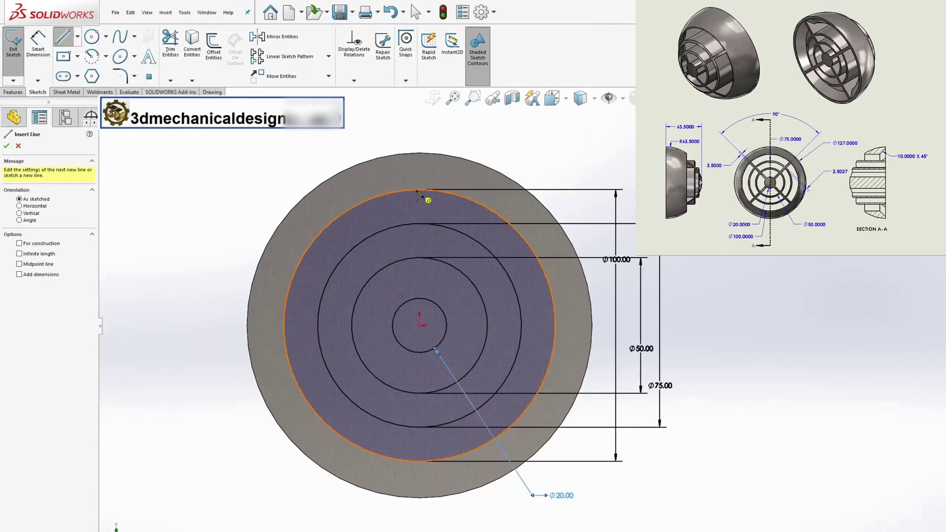
click(420, 190)
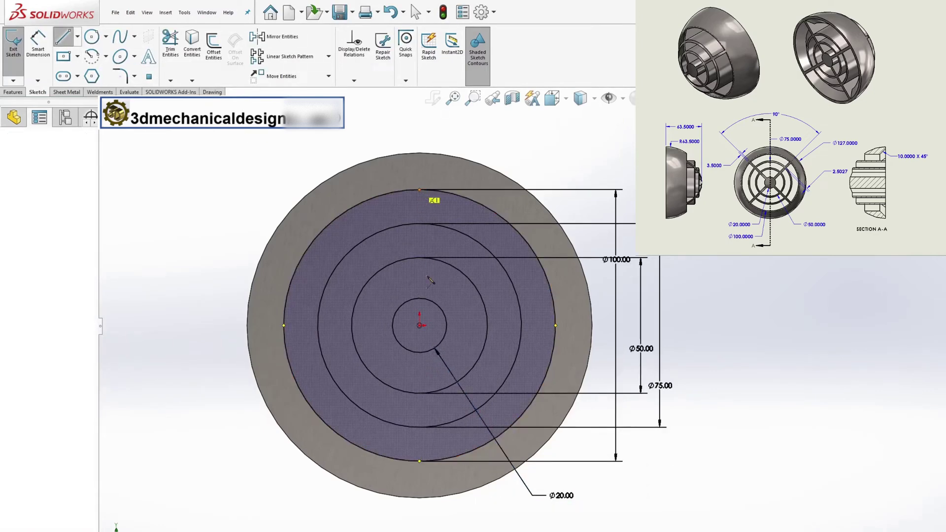
double_click(419, 461)
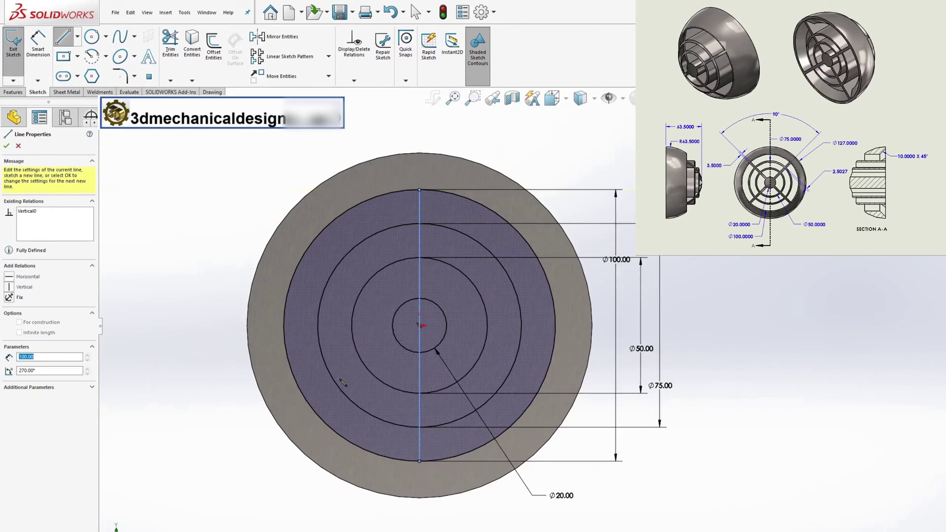
click(284, 326)
double_click(556, 325)
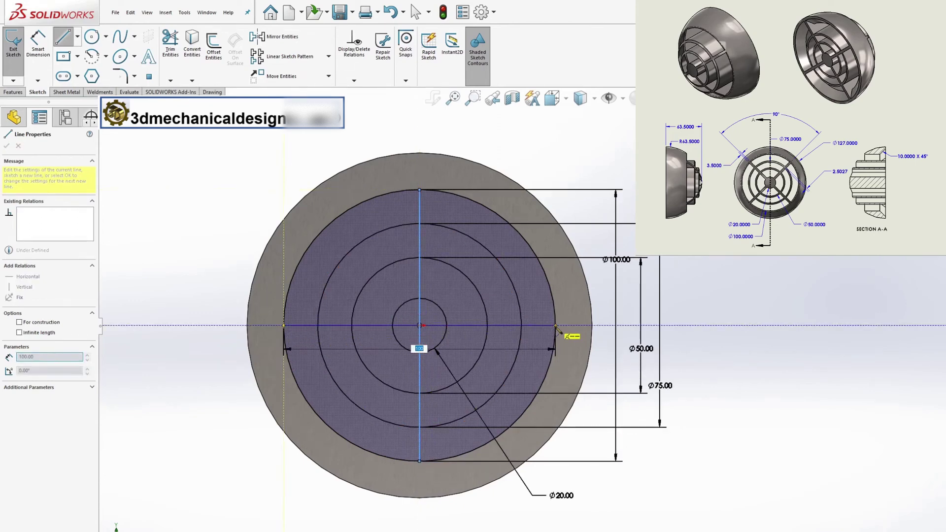
key(Escape)
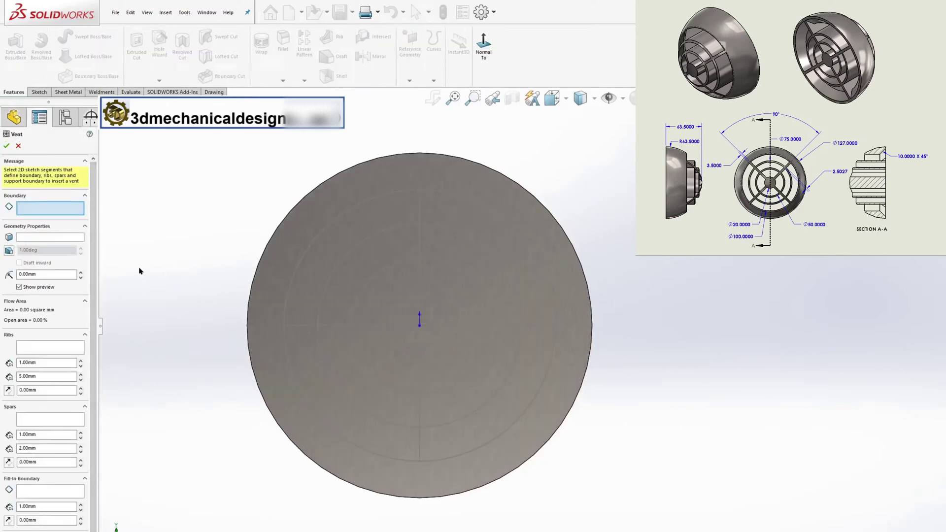
Use the 100 mm circle as the vent boundary and the vertical and horizontal lines as ribs.
click(344, 212)
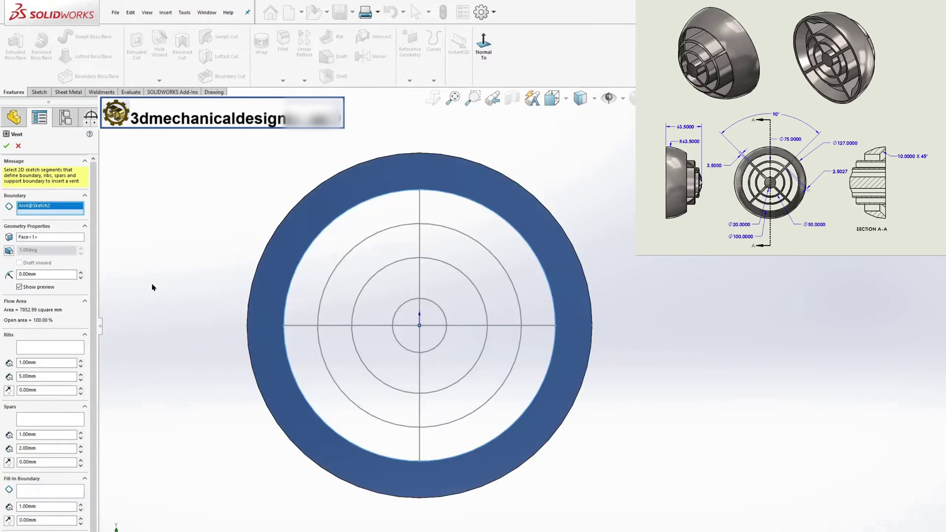
scroll(97, 311, down, 1)
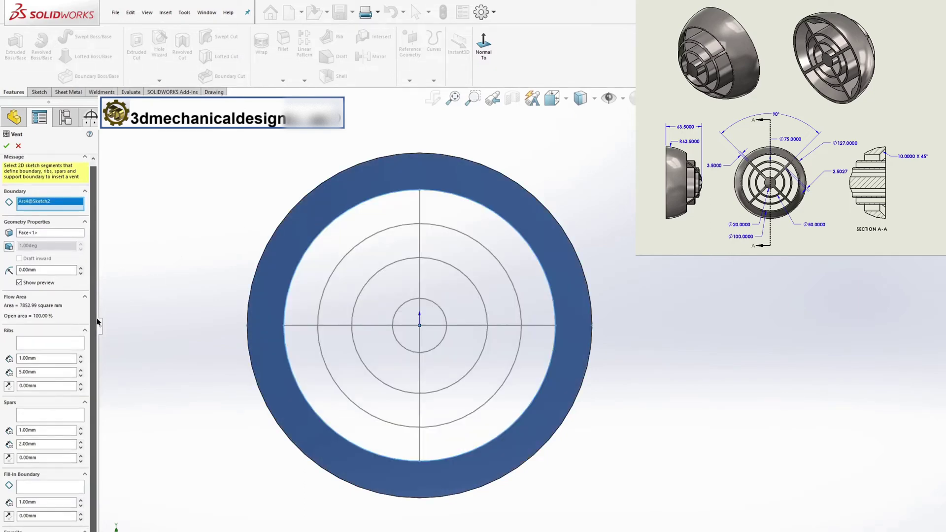
click(52, 343)
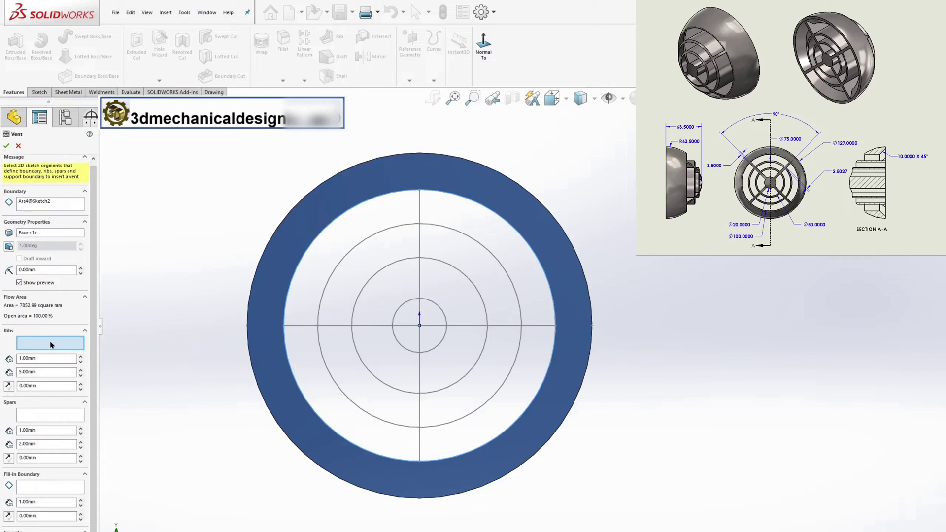
click(420, 211)
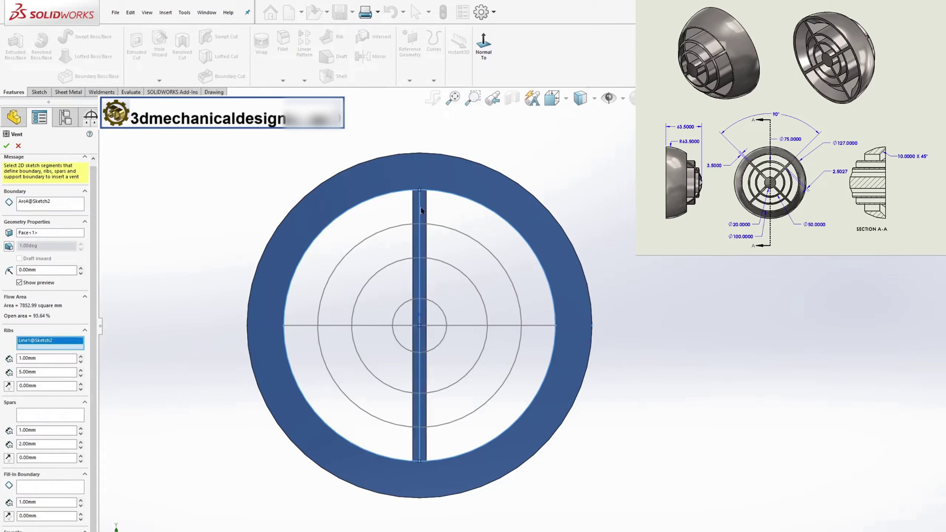
click(495, 326)
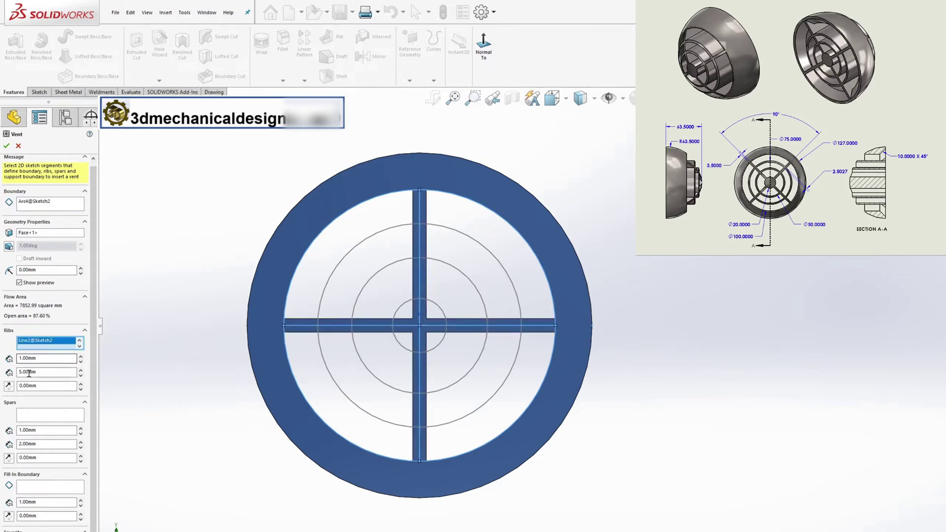
Set the vent ribs' depth to 63.5 mm and their width to 3.5 mm.
double_click(24, 359)
text(63.5)
click(44, 373)
drag(45, 373, 11, 376)
text(3)
click(66, 406)
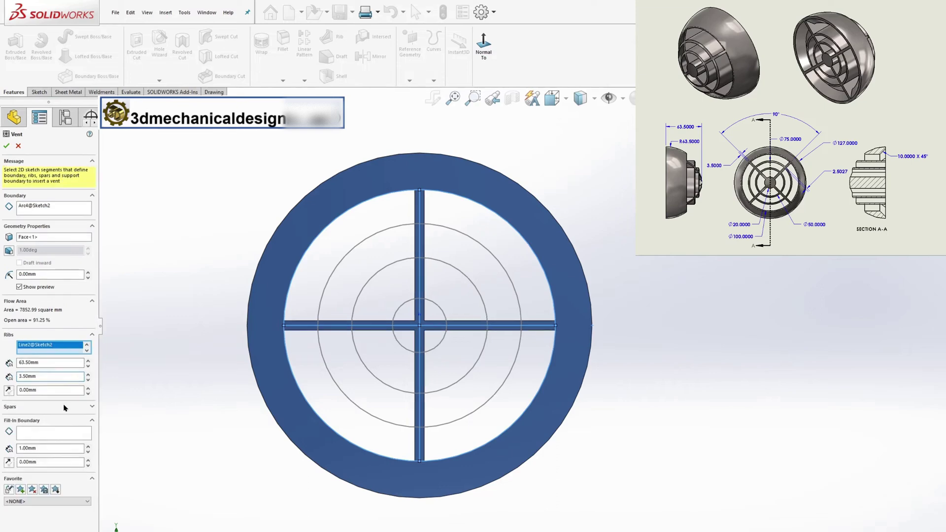
click(42, 434)
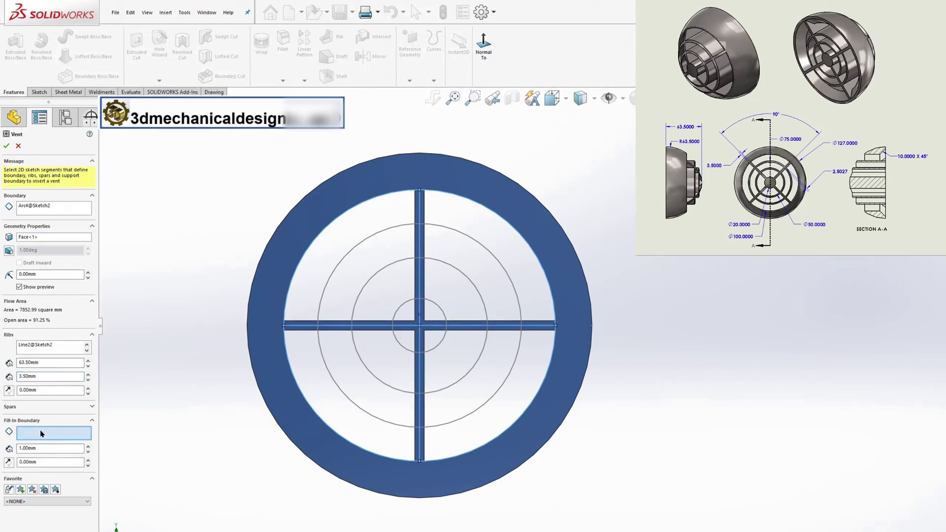
click(359, 247)
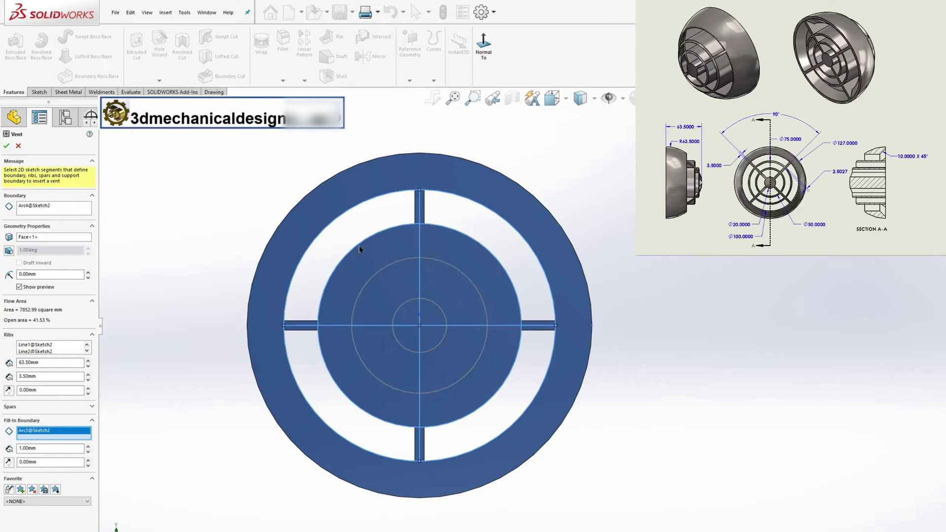
click(359, 245)
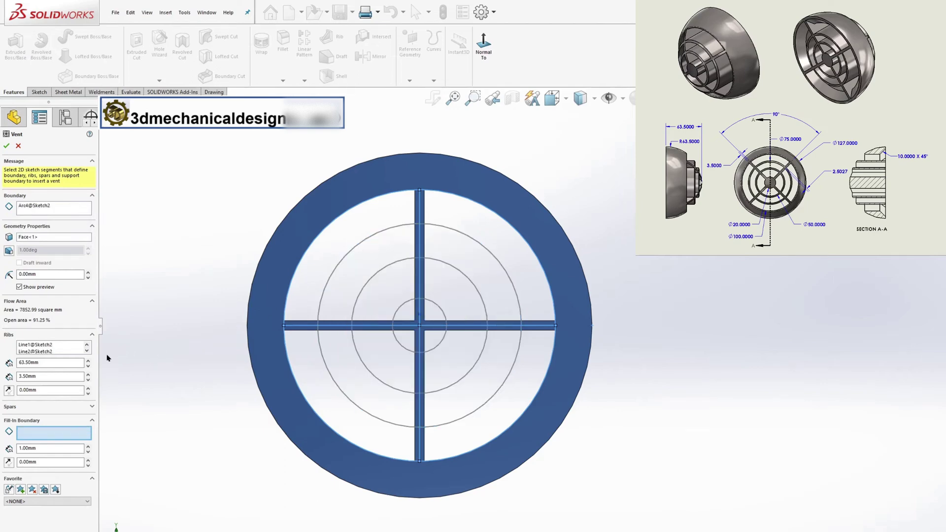
Assign the 75 mm and 50 mm circles as the vent's spars.
click(87, 408)
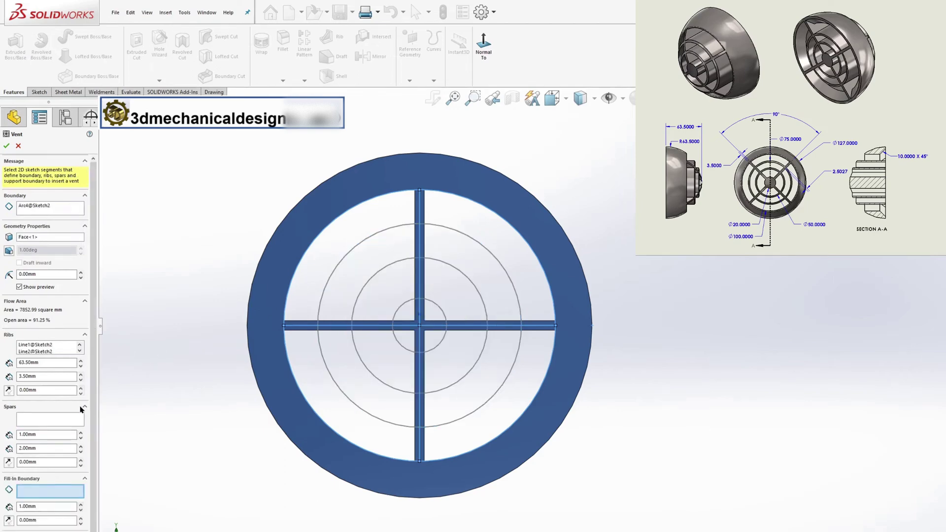
click(53, 423)
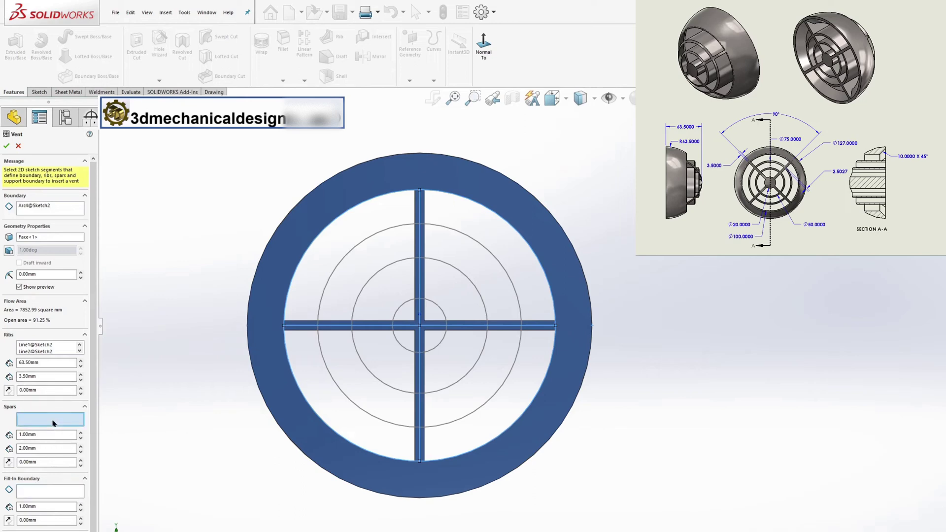
click(348, 253)
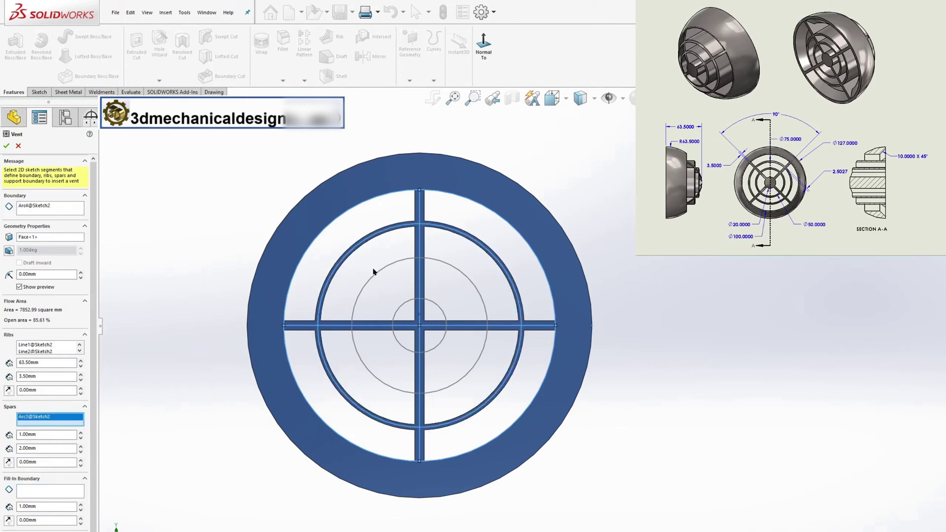
click(387, 269)
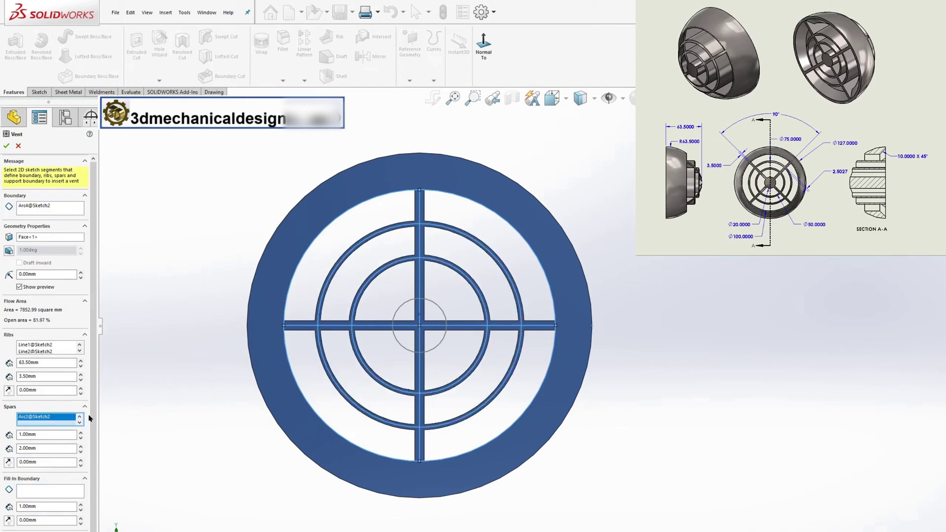
Set the spars' depth to 63.5 mm and their width to 2.5 mm.
double_click(29, 434)
text(63.5)
key(Tab)
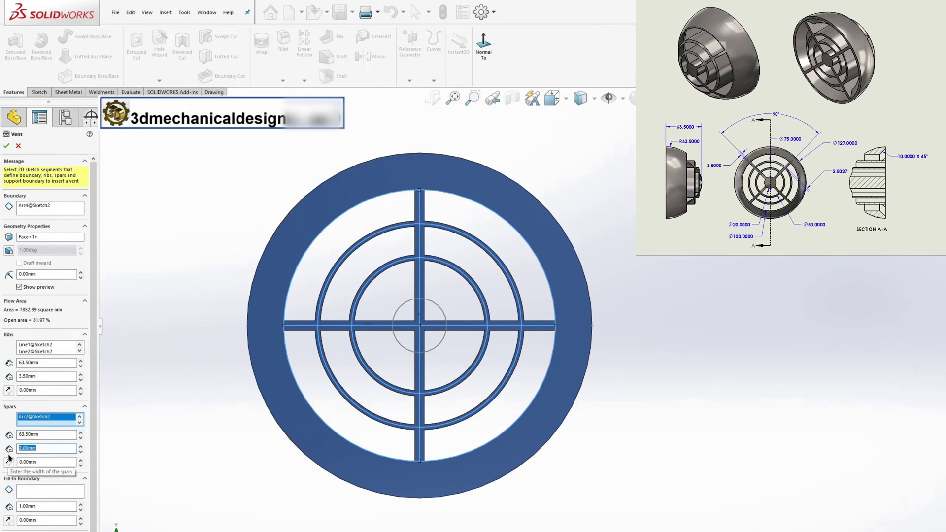
text(2.5)
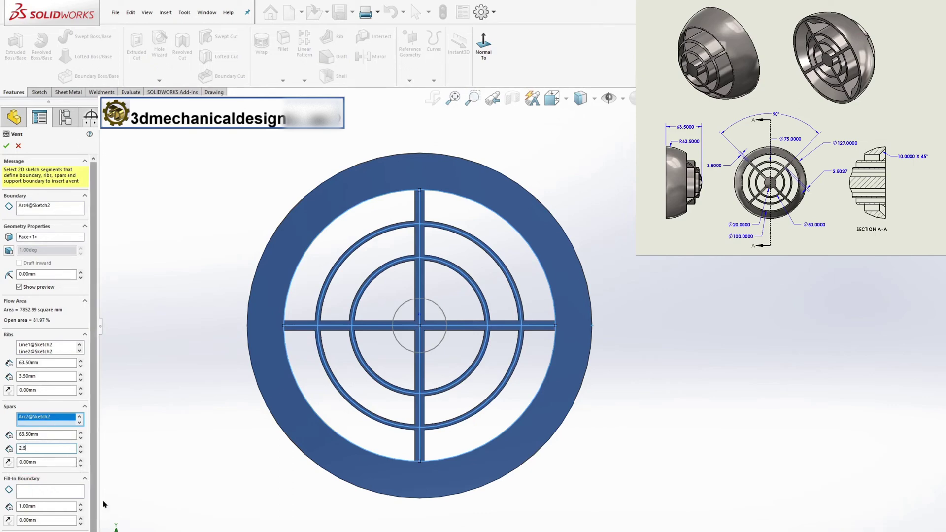
click(64, 408)
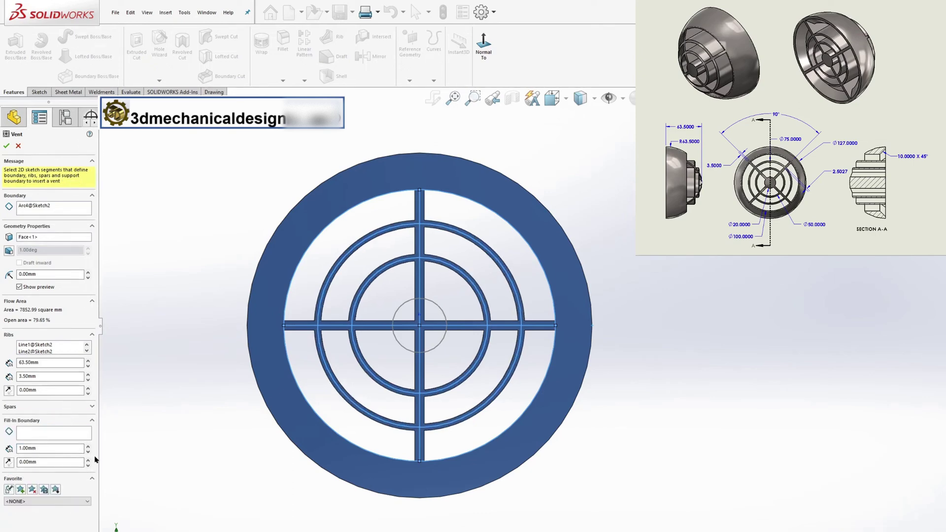
Fill in the 20 mm centre circle to a depth of 63.5 mm and complete the vent feature.
click(40, 434)
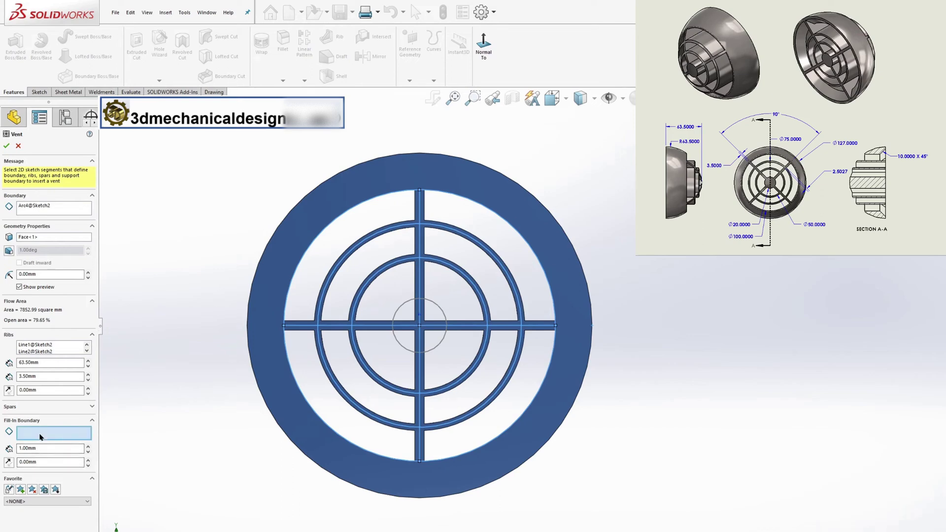
click(411, 302)
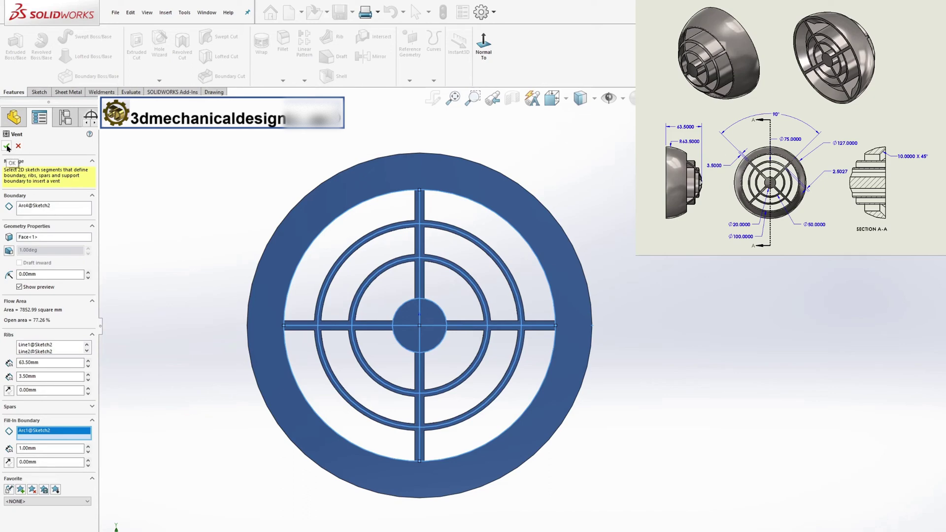
drag(42, 450, 3, 449)
text(63.5)
click(81, 421)
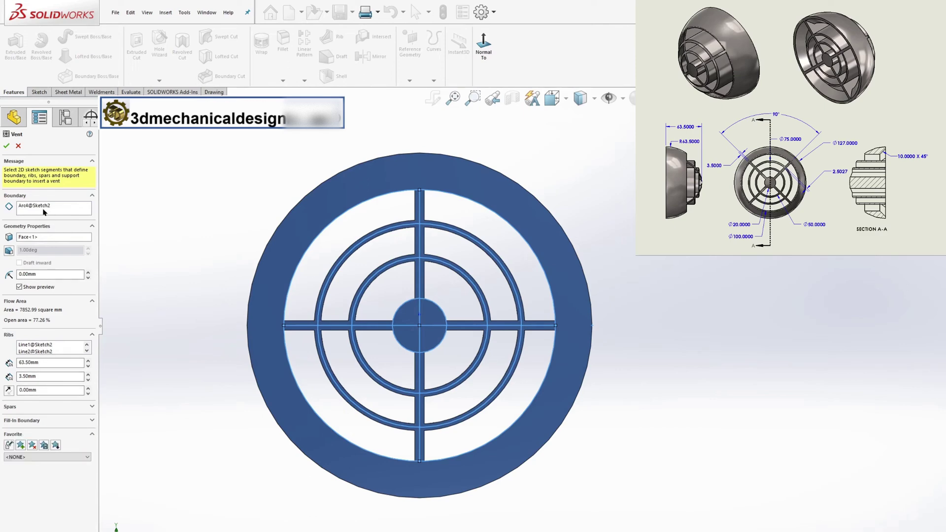
click(6, 145)
Fillet the cylinder's outer circular edge at one end with a 63.5 mm radius to form the dome.
middle_drag(321, 386, 616, 370)
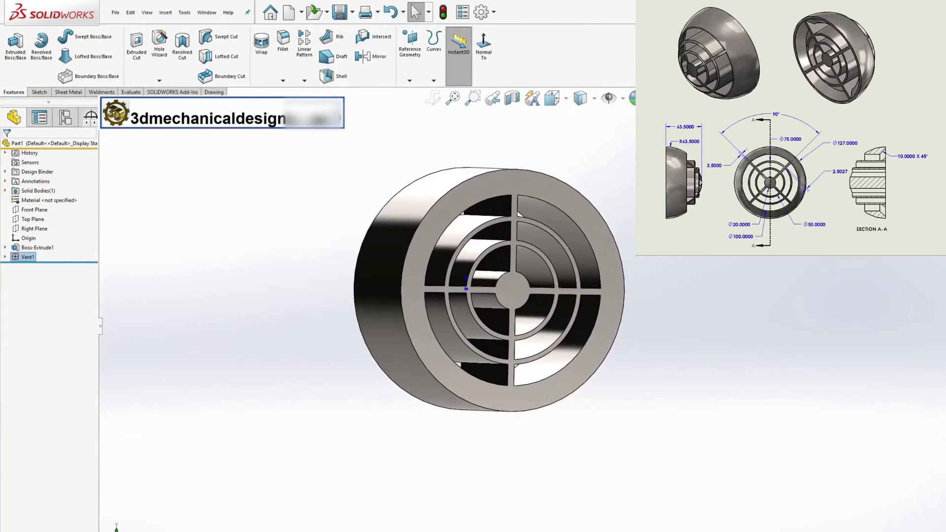
click(281, 81)
click(294, 92)
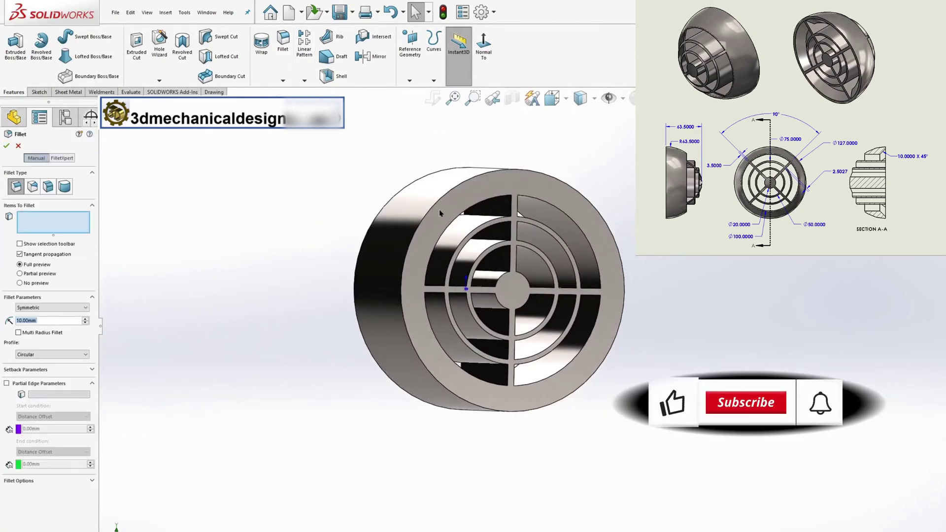
click(429, 210)
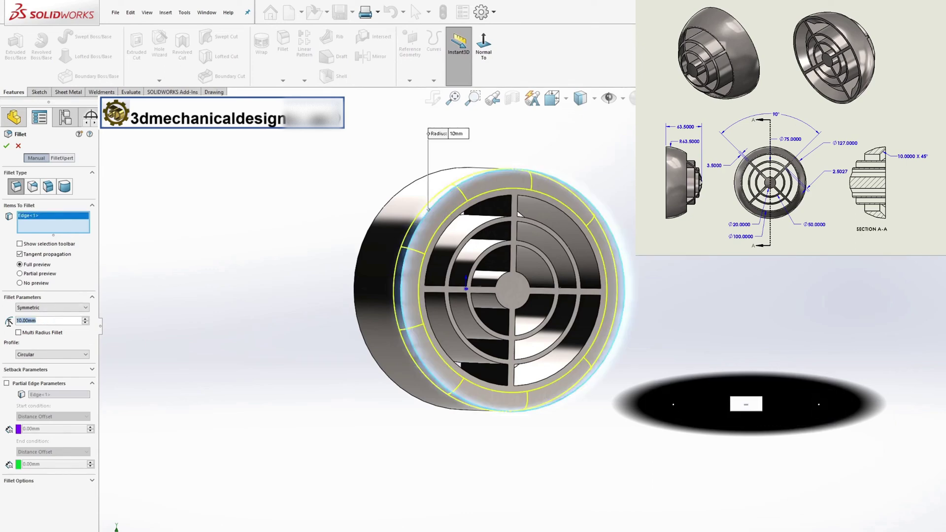
text(63.5)
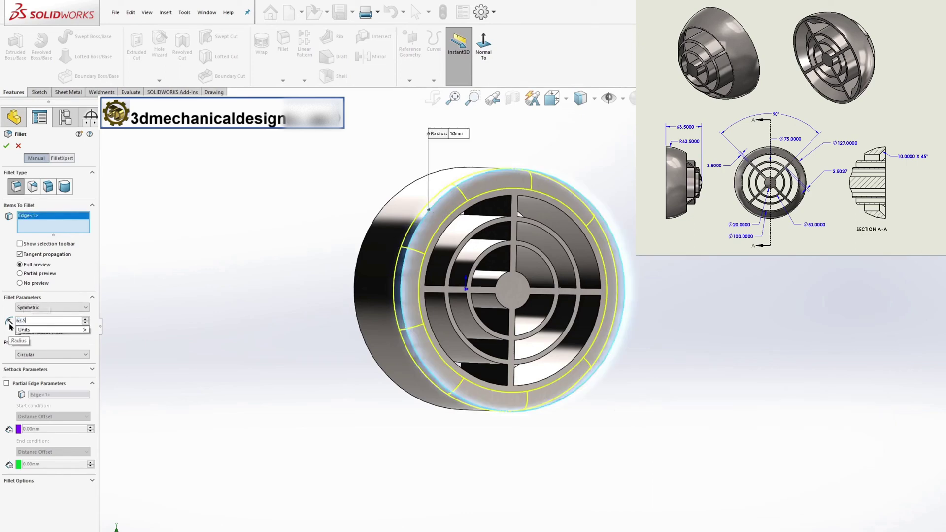
key(Return)
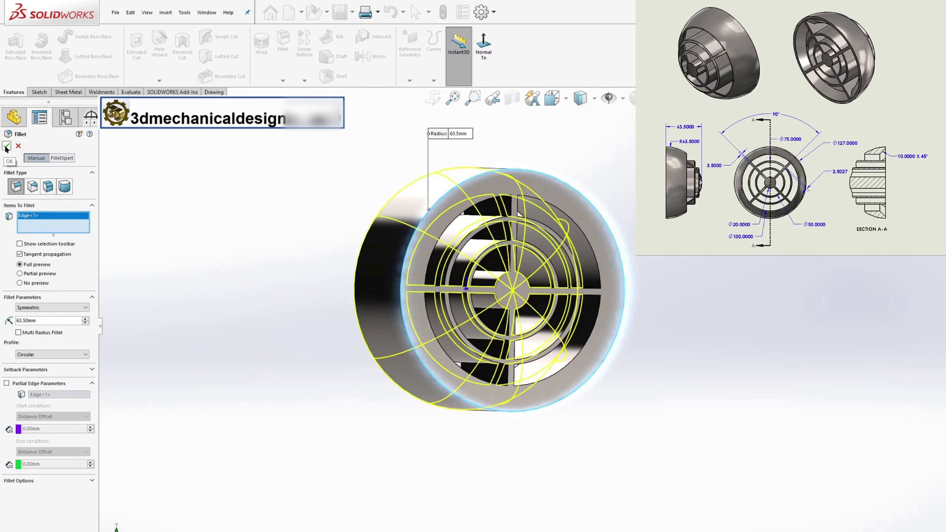
click(6, 147)
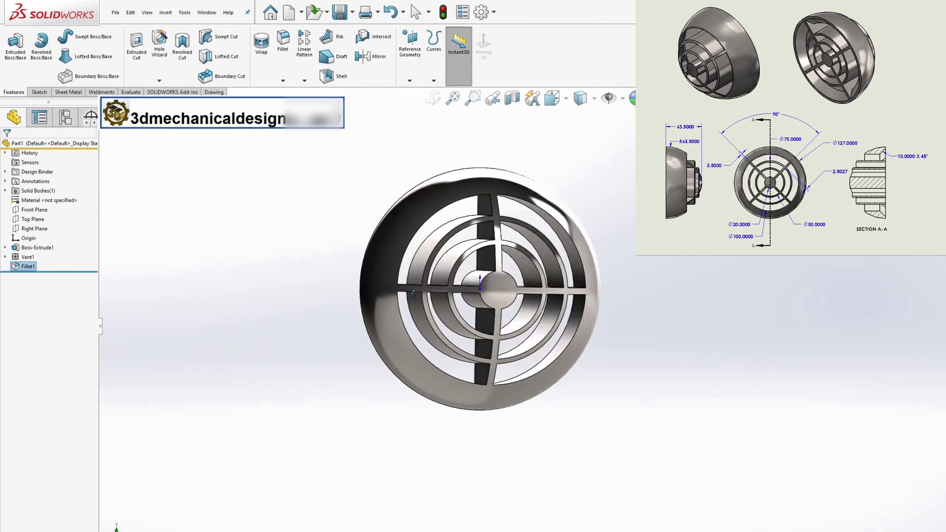
Chamfer the four inner rim arc edges on the flat back face by 10 mm at 45 degrees.
middle_drag(413, 293, 767, 301)
click(283, 81)
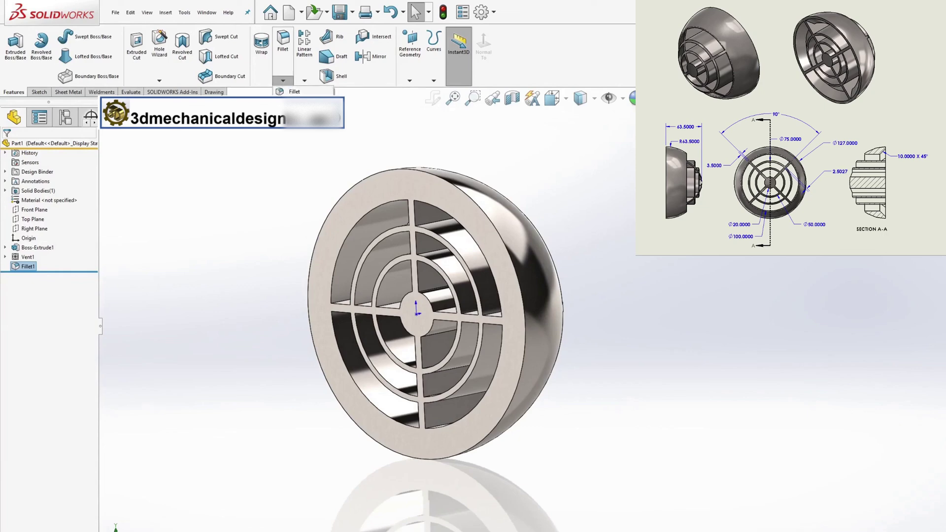
click(256, 130)
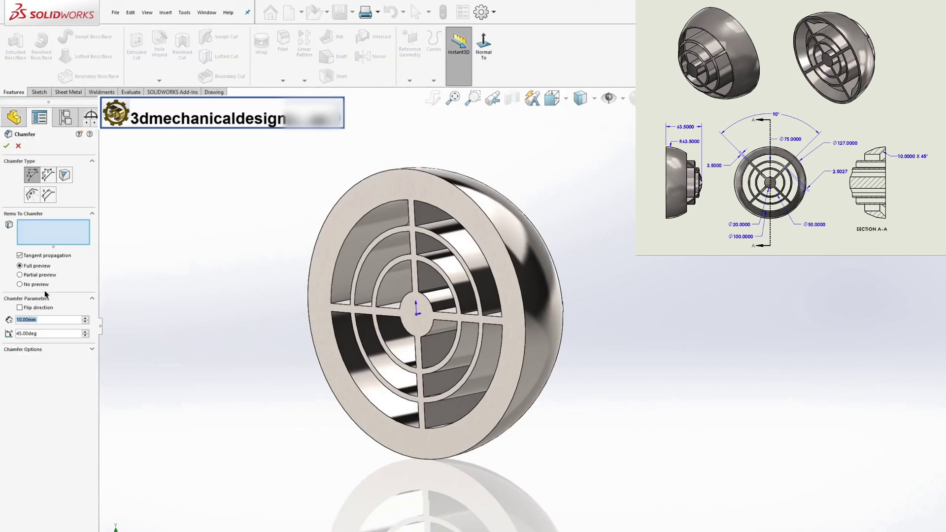
click(381, 414)
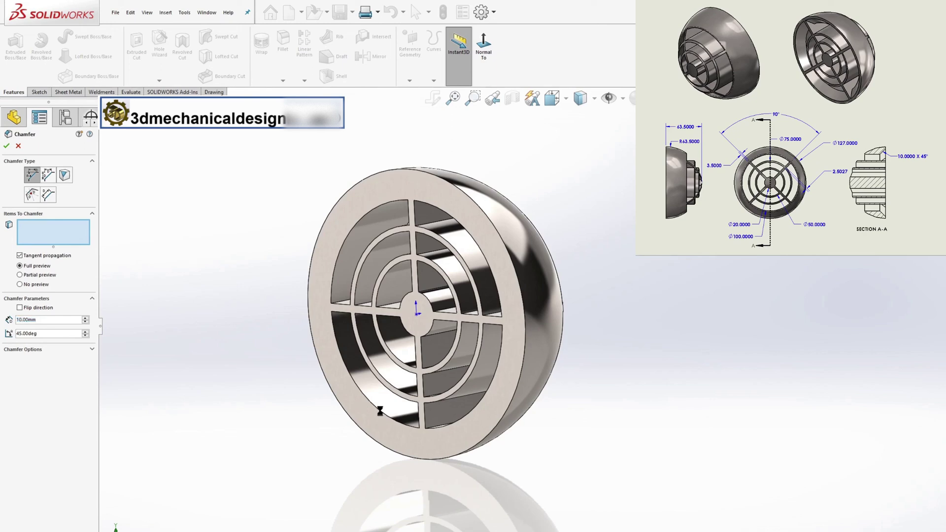
click(492, 386)
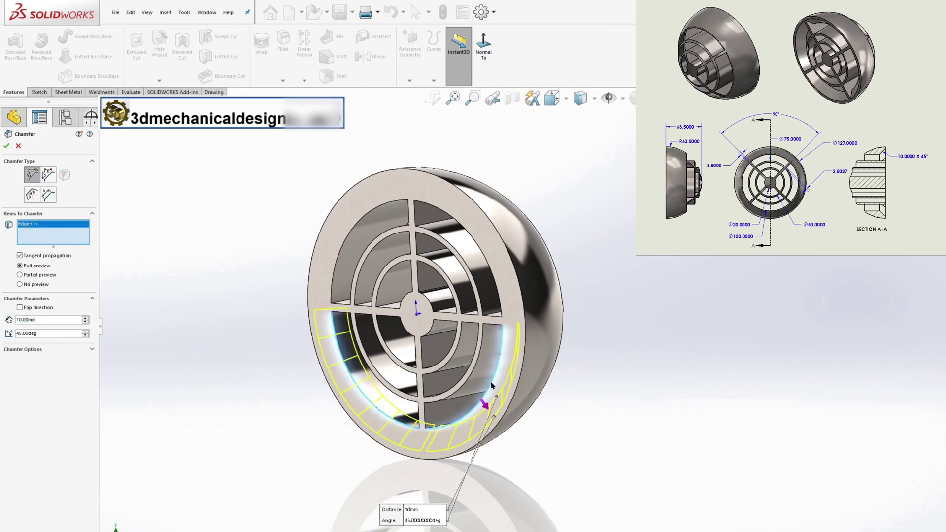
click(349, 238)
middle_drag(349, 238, 593, 238)
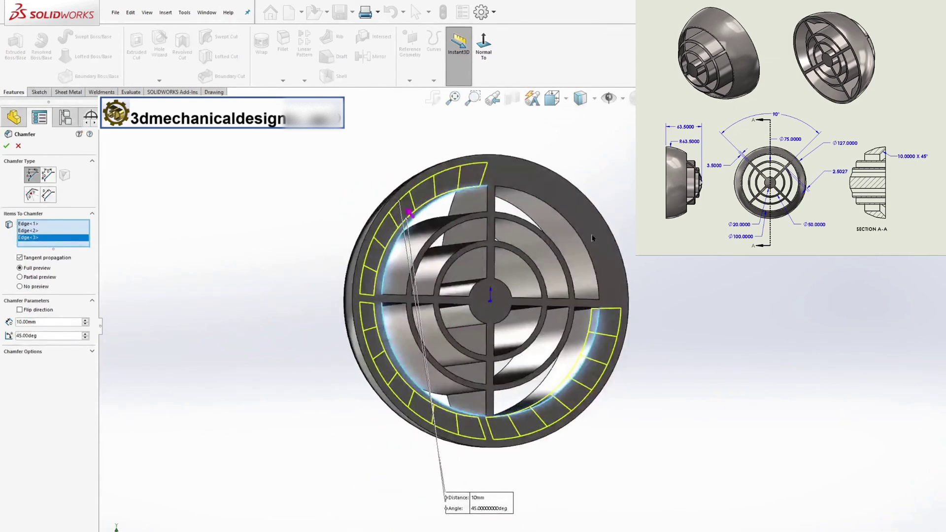
click(584, 248)
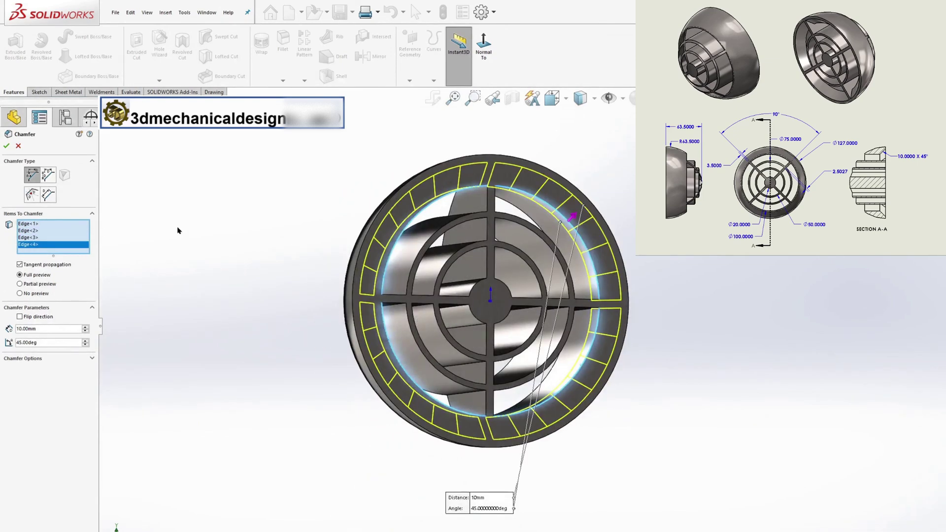
key(Return)
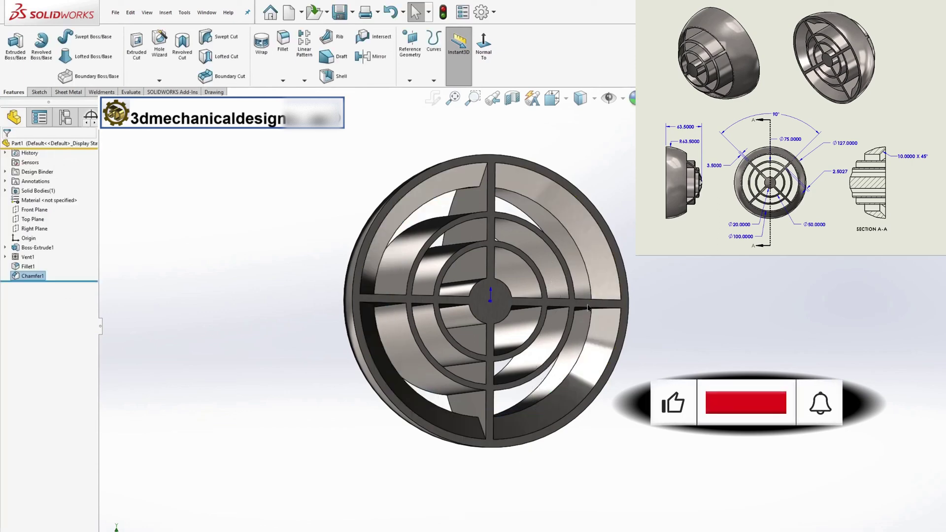
Start another fillet feature on the domed front side of the vent.
mouse_move(588, 308)
middle_down()
mouse_move(497, 308)
mouse_move(582, 305)
mouse_move(567, 281)
mouse_move(552, 296)
mouse_move(354, 344)
middle_up()
scroll(354, 344, down, 2)
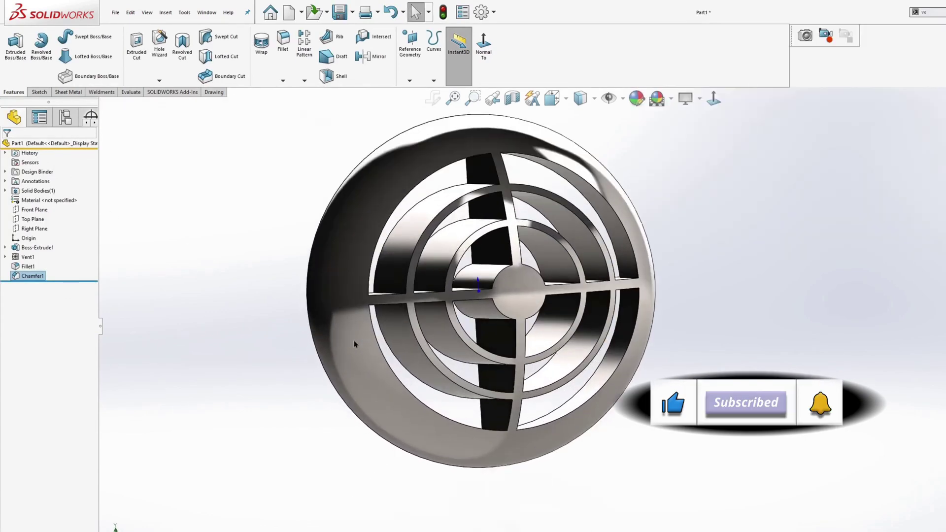
key(f)
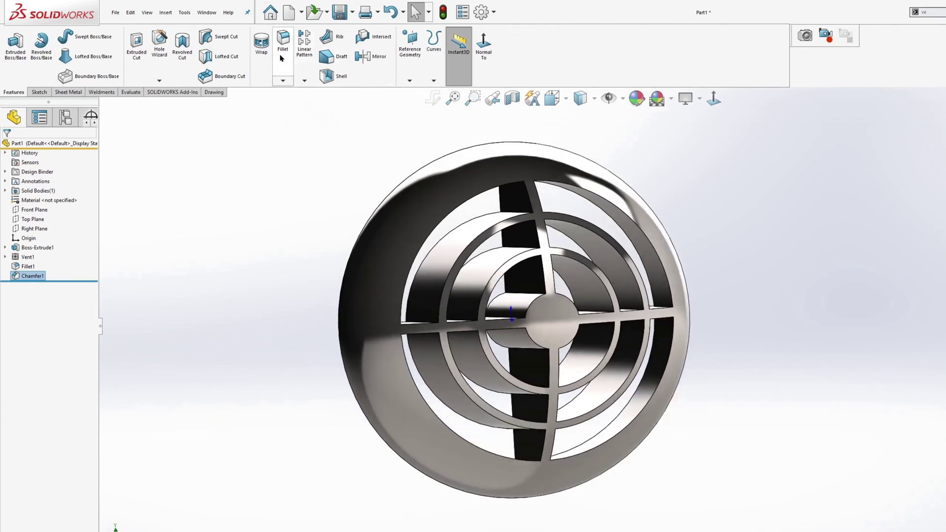
click(280, 40)
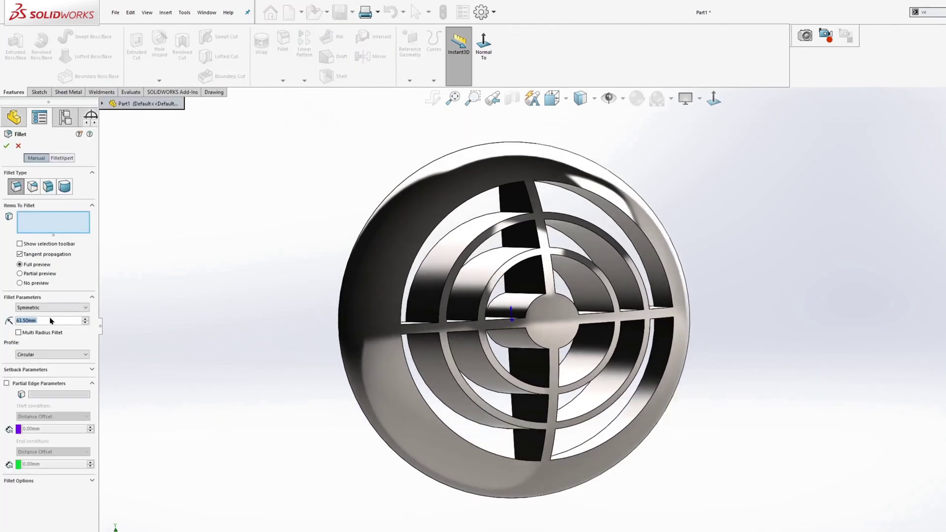